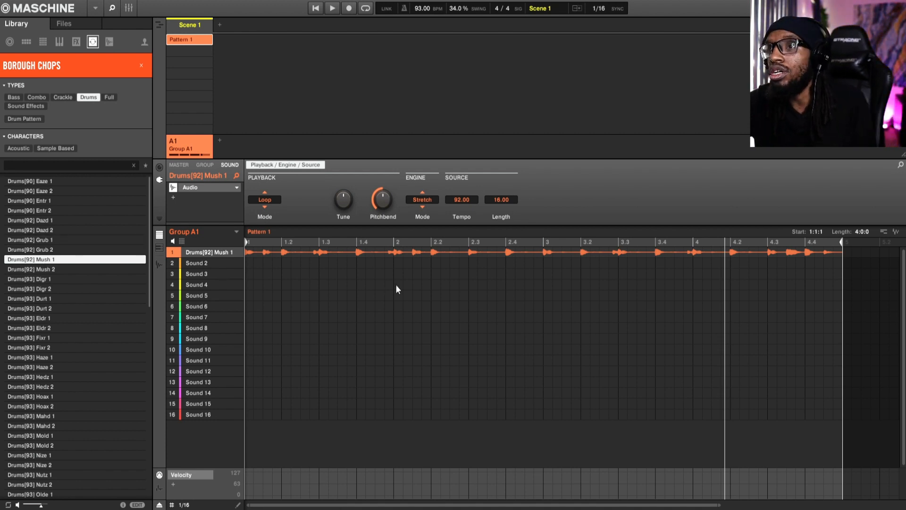
Step: Load the melody loop CURTISS 138 bpm loop rufio Cmin.wav onto Sound 1 of Group B1
{"action": "key", "text": "space"}
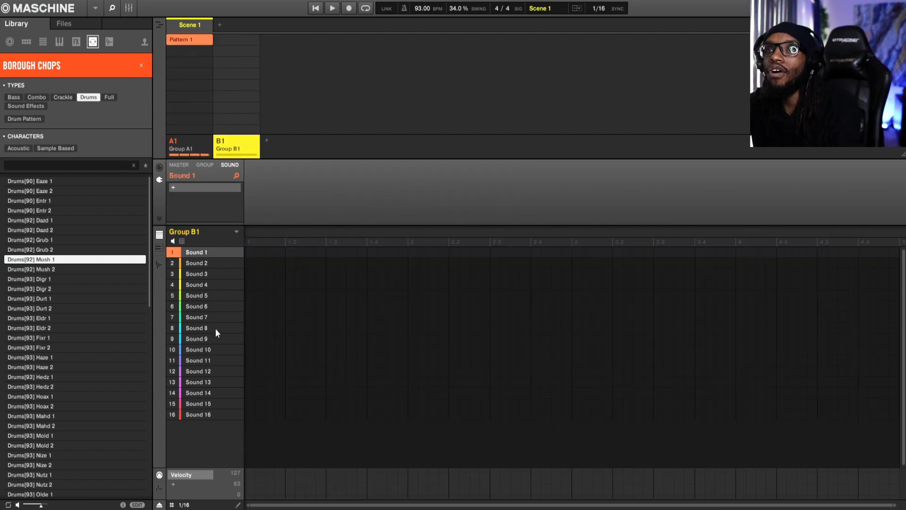
{"action": "left_click", "coordinate": [64, 24]}
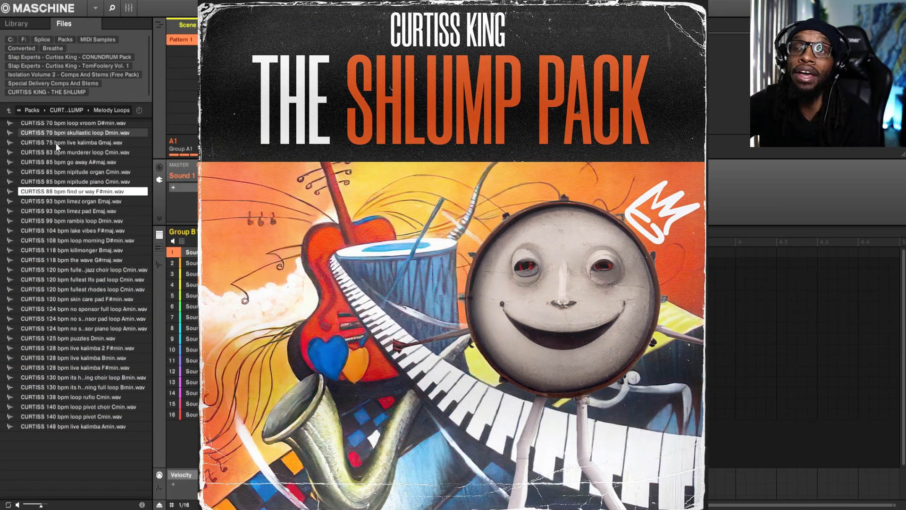
{"action": "left_click", "coordinate": [54, 399]}
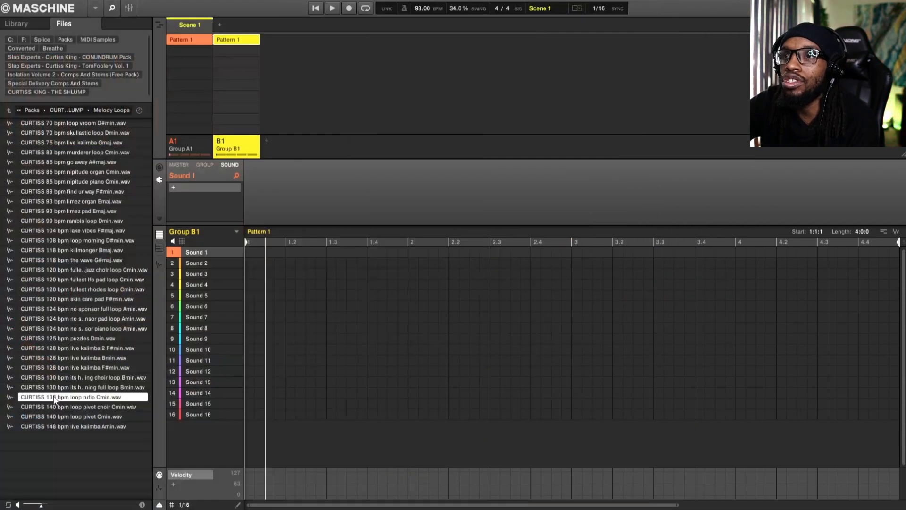
{"action": "double_click", "coordinate": [58, 397]}
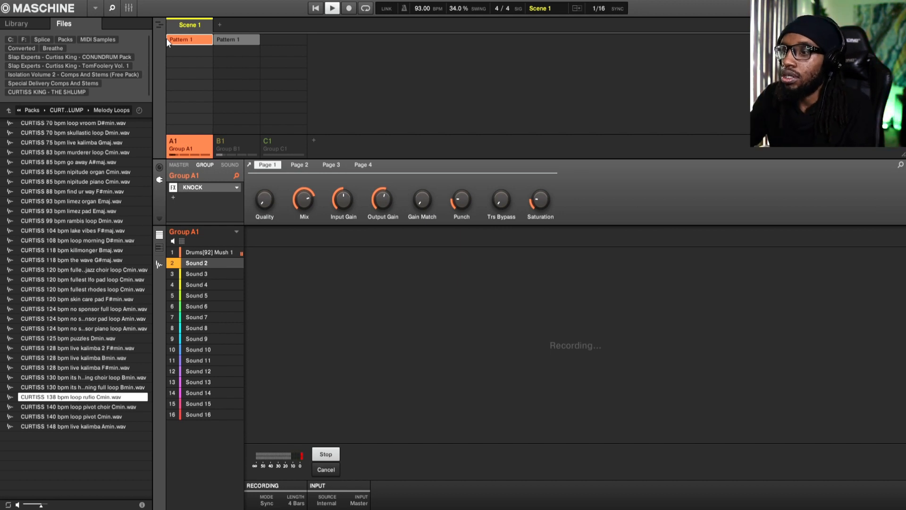
Step: Stop the internal recording and cut the newly recorded sample from Sound 2 of Group A1
{"action": "key", "text": "space"}
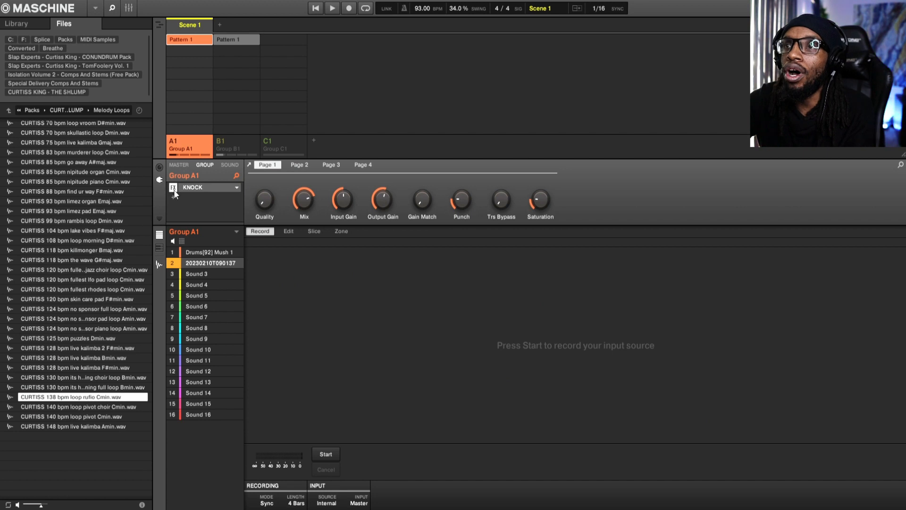
{"action": "right_click", "coordinate": [211, 260]}
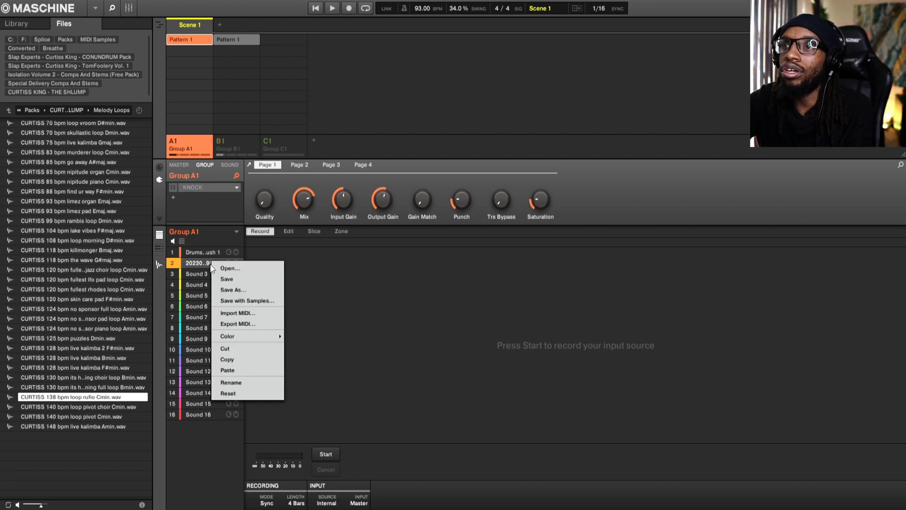
{"action": "left_click", "coordinate": [225, 349]}
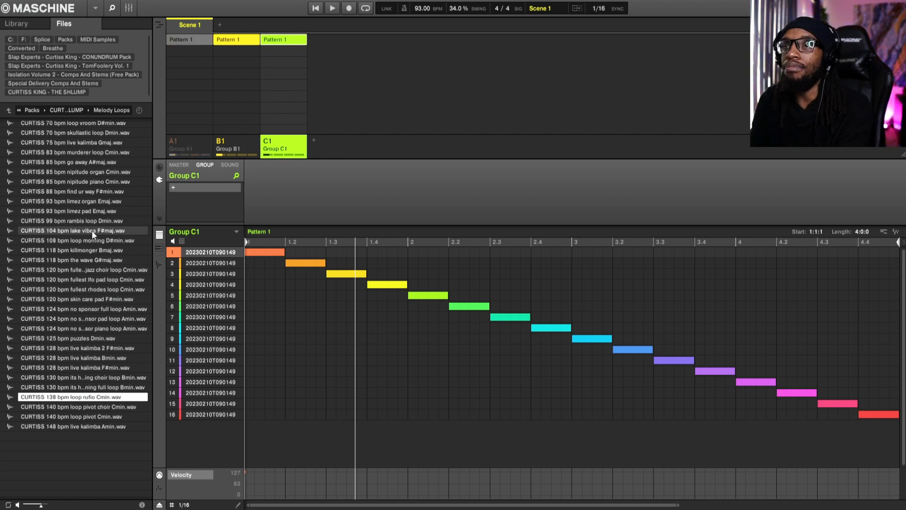
Step: Set the envelope type of all 16 sliced sounds in Group C1 to ADSR
{"action": "key", "text": "space"}
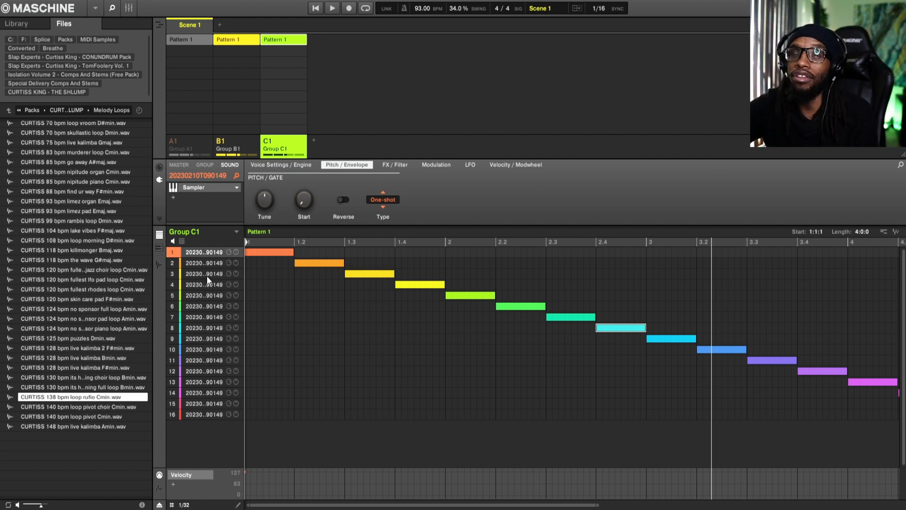
{"action": "left_click", "coordinate": [200, 251]}
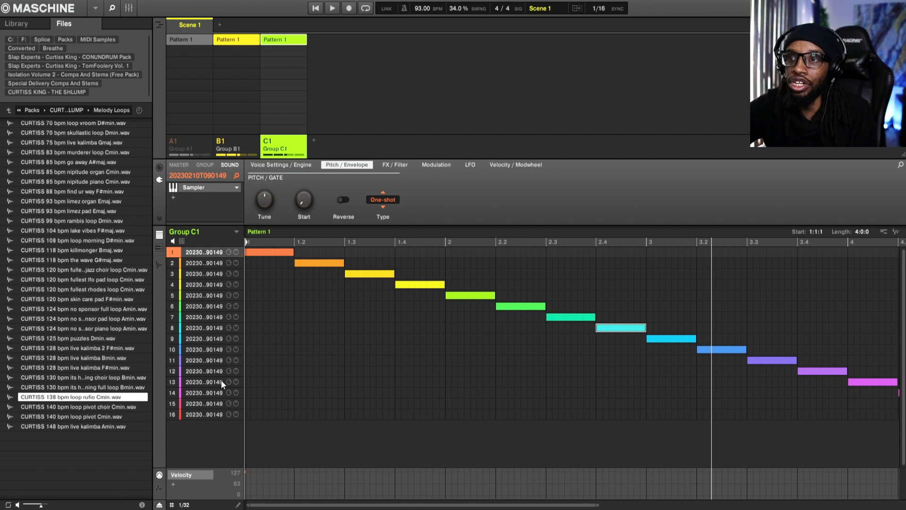
{"action": "left_click", "coordinate": [192, 415], "text": "shift"}
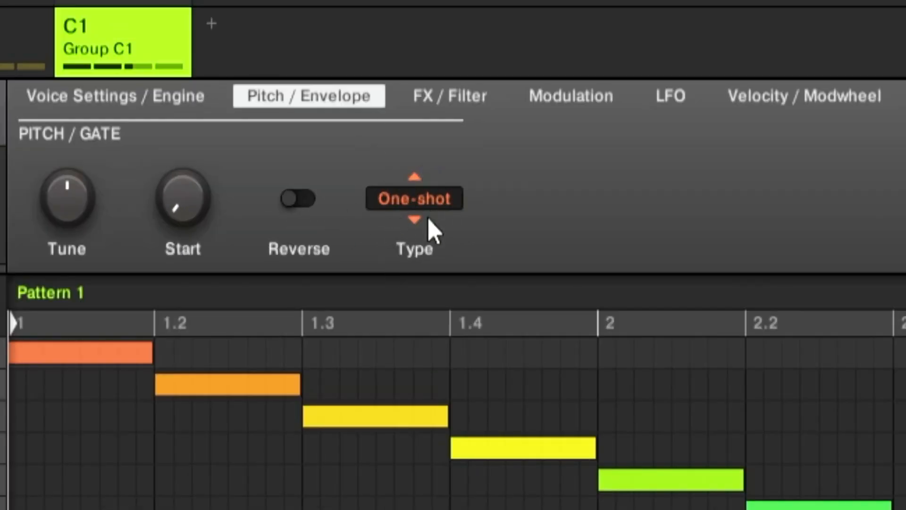
{"action": "left_click", "coordinate": [419, 204]}
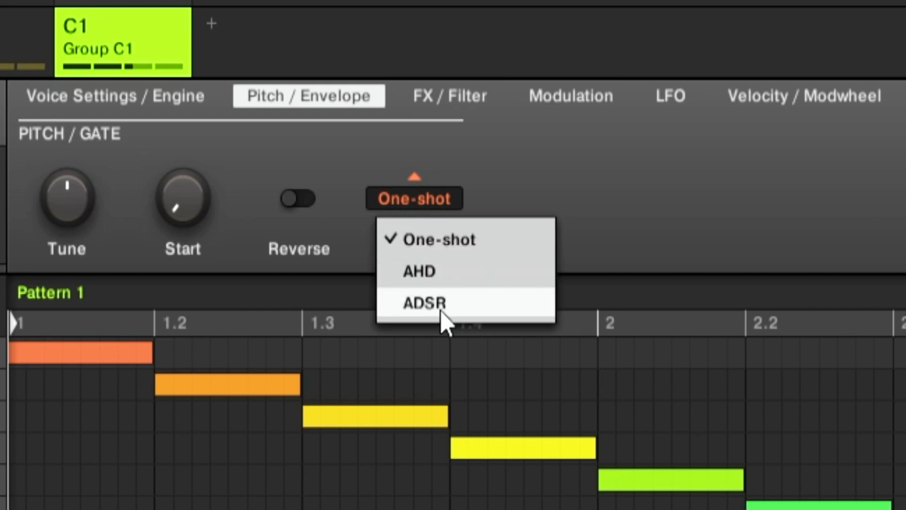
{"action": "left_click", "coordinate": [424, 303]}
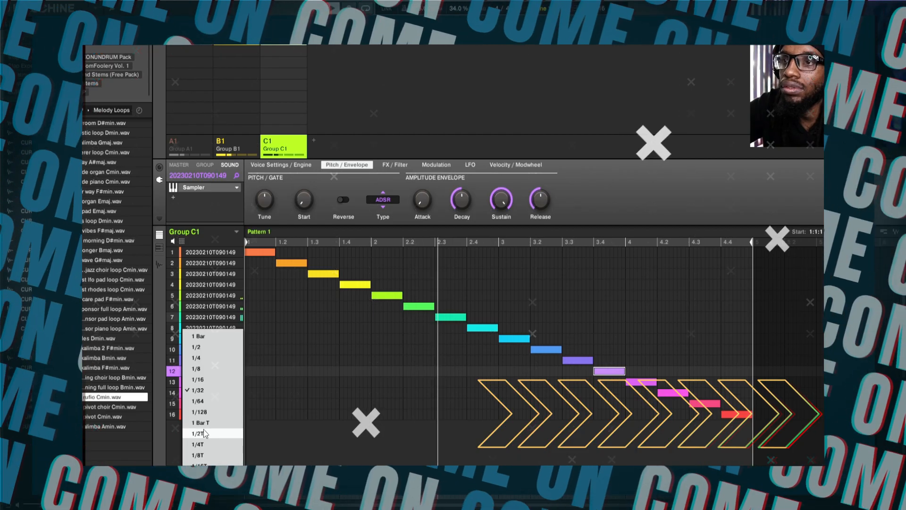
Step: Change the step grid resolution and move the Sound 13 note at bar 4 onto Sound 14
{"action": "left_click", "coordinate": [203, 429]}
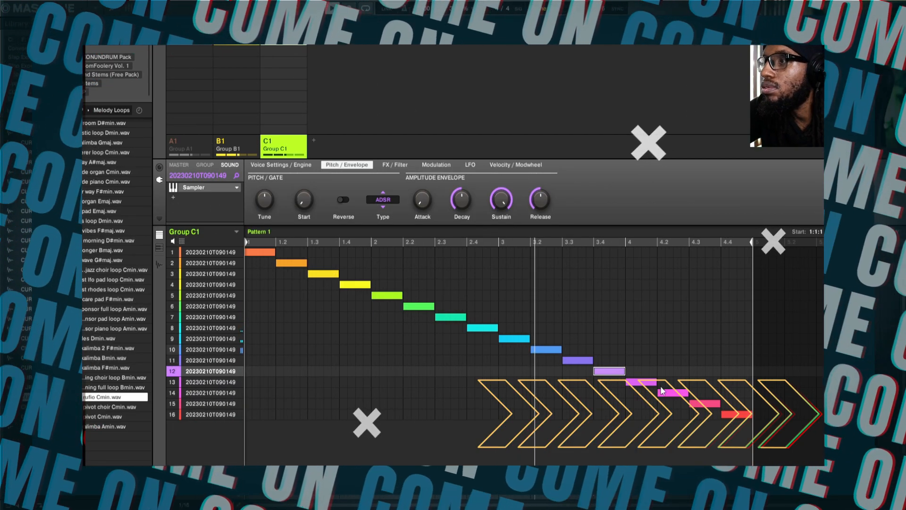
{"action": "left_click", "coordinate": [672, 392]}
{"action": "left_click_drag", "start_coordinate": [642, 382], "coordinate": [644, 395]}
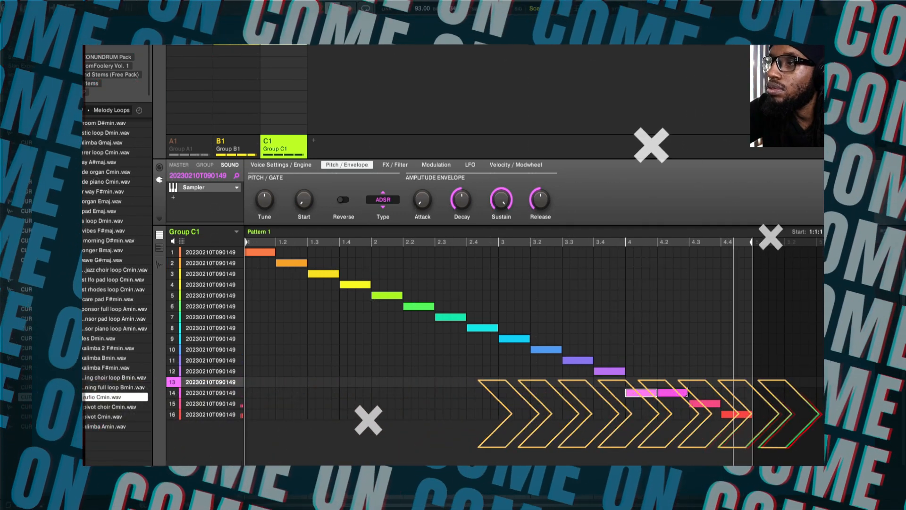
Step: Chop the Sound 14 note at 4.2 in Group C1 into several short repeated notes
{"action": "mouse_move", "coordinate": [689, 392]}
{"action": "left_mouse_down"}
{"action": "mouse_move", "coordinate": [666, 393]}
{"action": "mouse_move", "coordinate": [688, 393]}
{"action": "left_mouse_up"}
{"action": "double_click", "coordinate": [670, 393]}
{"action": "double_click", "coordinate": [678, 393]}
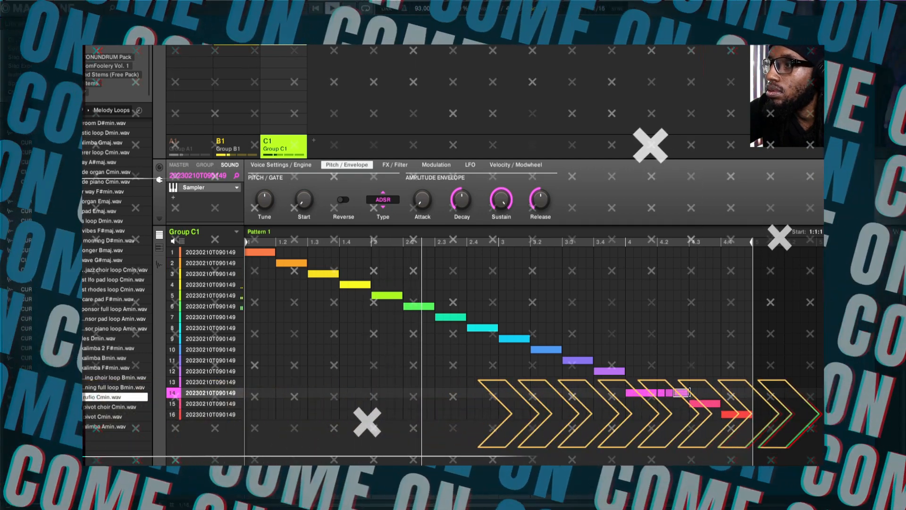
{"action": "left_click", "coordinate": [661, 393]}
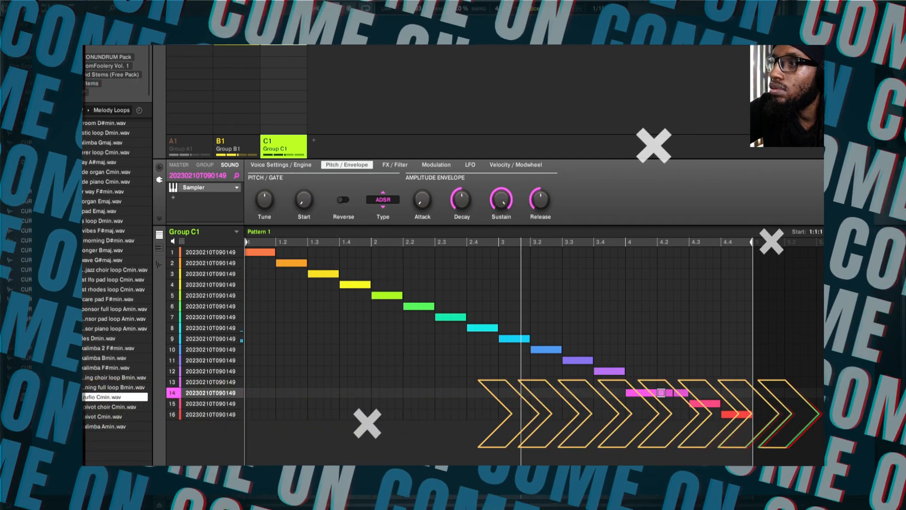
{"action": "left_click", "coordinate": [681, 393]}
{"action": "left_click", "coordinate": [668, 477]}
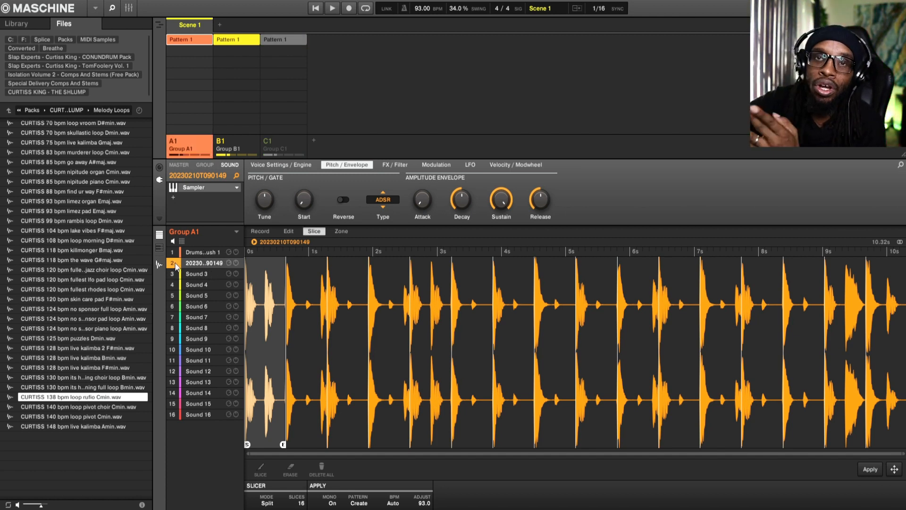
Step: Mute the sliced Sound 2 in Group A1 and play the pattern with the Drums[92] Mush 1 loop selected
{"action": "left_click", "coordinate": [176, 264]}
{"action": "key", "text": "space"}
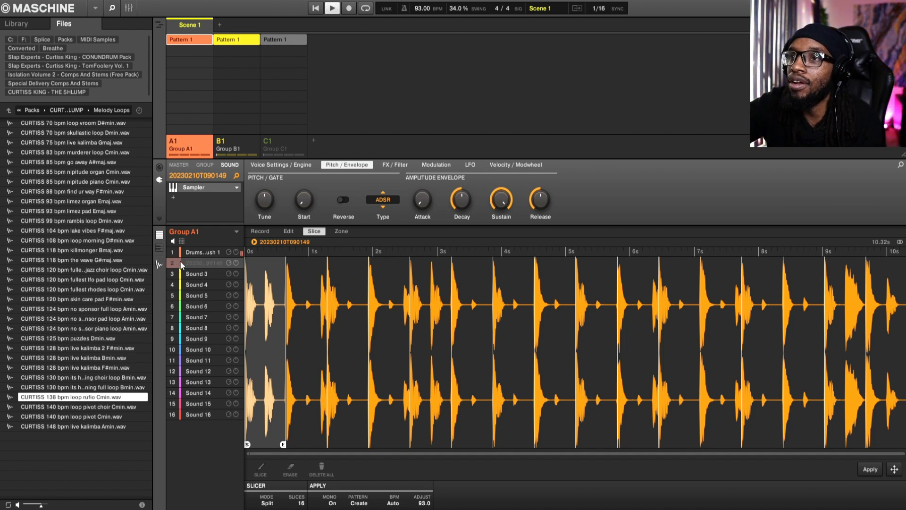
{"action": "left_click", "coordinate": [199, 252]}
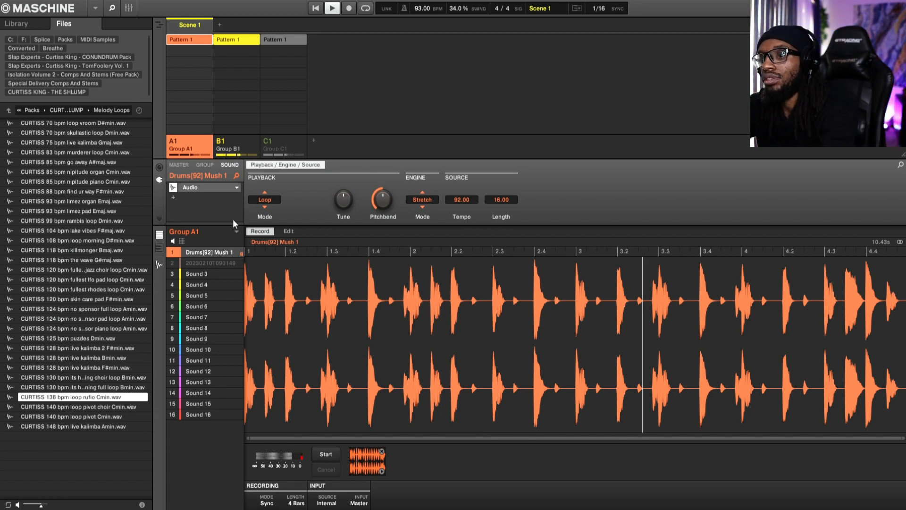
Step: Record a steady eighth-note hi-hat part with ClosedHH Digr 1 across the four-bar pattern of Group A1
{"action": "key", "text": "F2"}
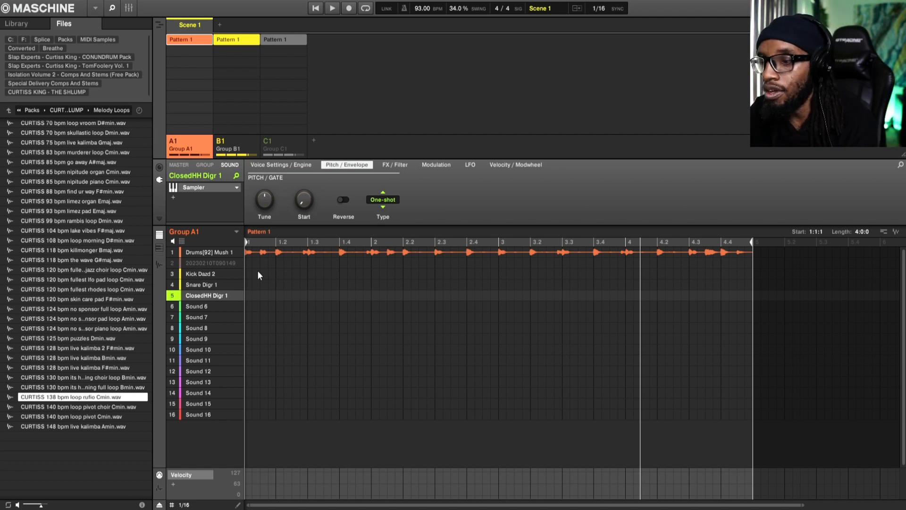
{"action": "key", "text": "ctrl+space"}
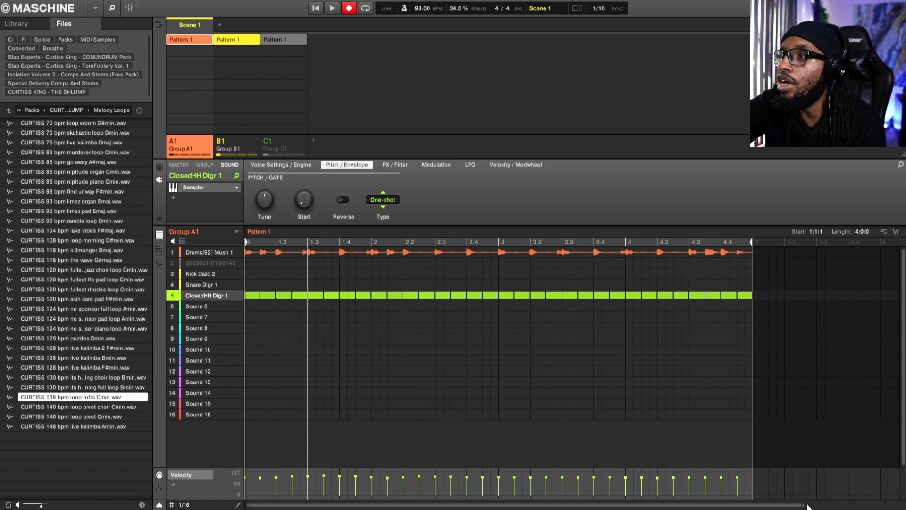
Step: Place Kick Dazd 2 hits on beat 1 and the following eighth note, and a Snare Digr 1 hit on 1.2
{"action": "left_click_drag", "start_coordinate": [803, 505], "coordinate": [304, 479]}
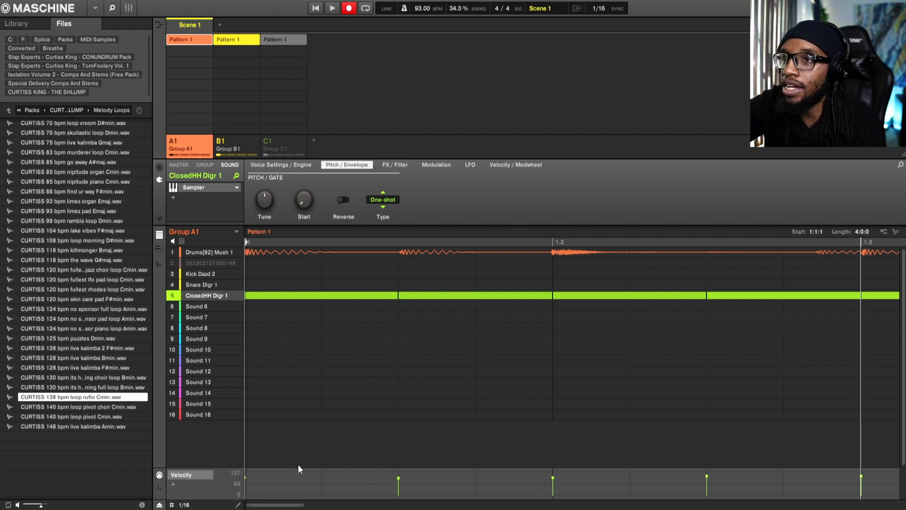
{"action": "left_click", "coordinate": [253, 277]}
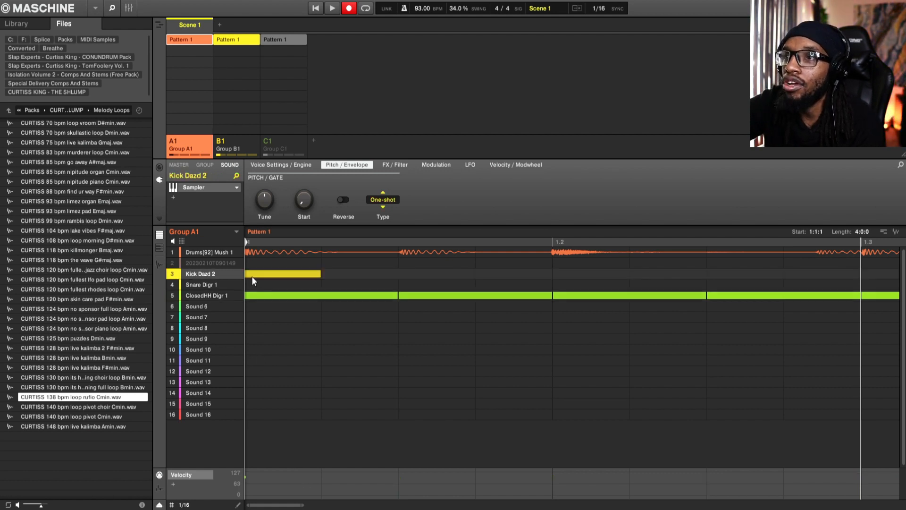
{"action": "left_click", "coordinate": [407, 275]}
{"action": "left_click", "coordinate": [557, 285]}
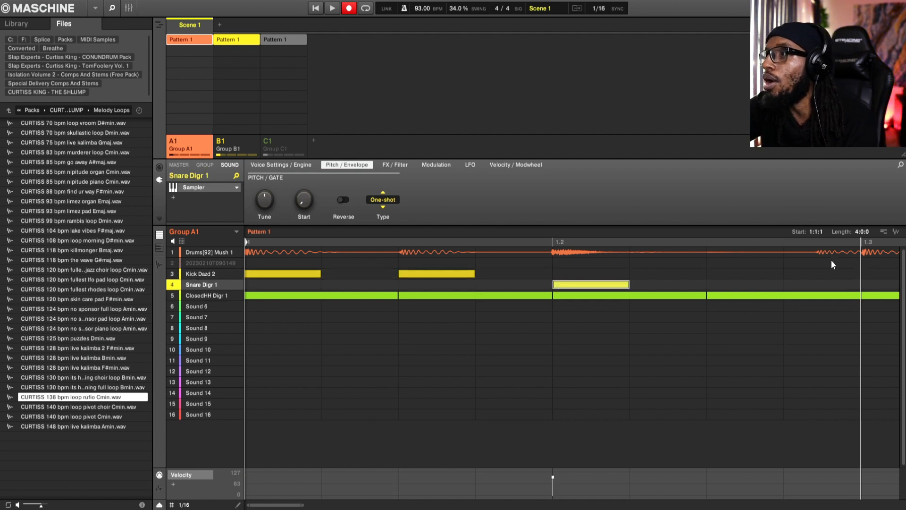
Step: Add a Kick Dazd 2 hit just before 1.3, aligned with the drum loop's transient, and lower its velocity slightly
{"action": "left_click_drag", "start_coordinate": [257, 504], "coordinate": [273, 504]}
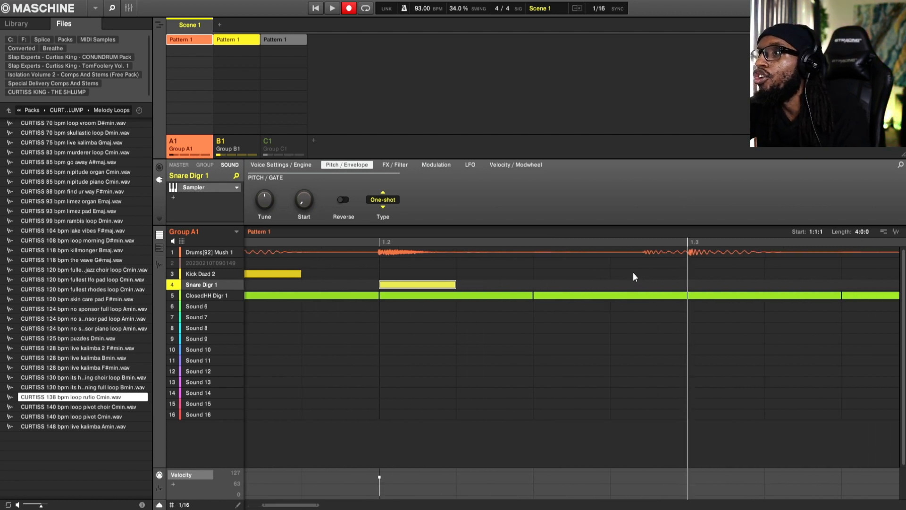
{"action": "left_click", "coordinate": [649, 274]}
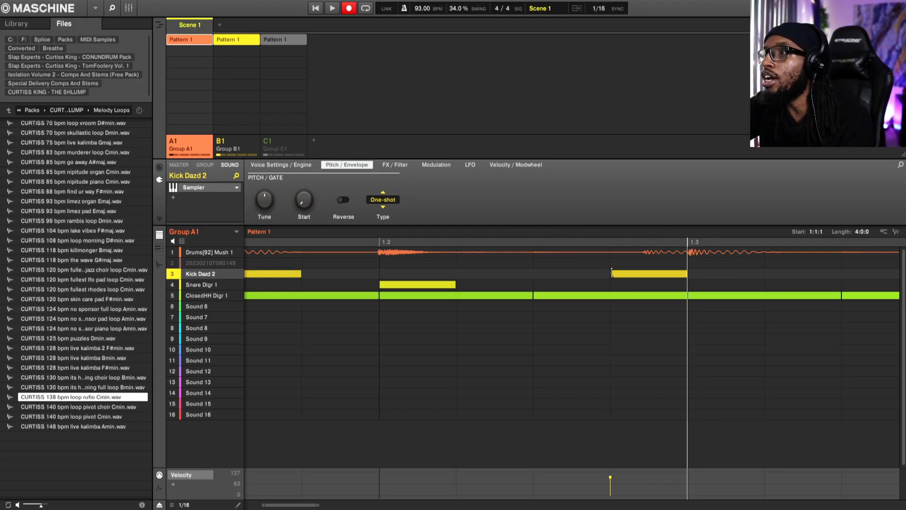
{"action": "left_click_drag", "start_coordinate": [612, 273], "coordinate": [644, 275]}
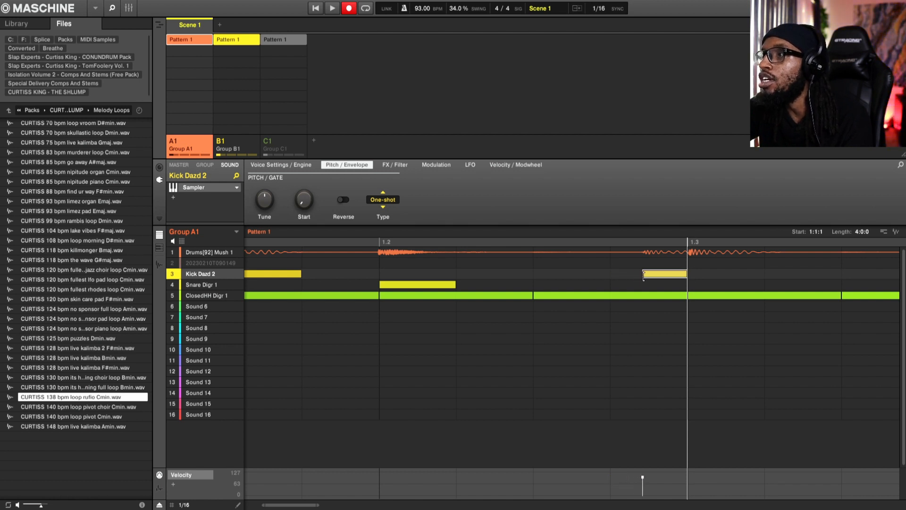
{"action": "left_click", "coordinate": [647, 482]}
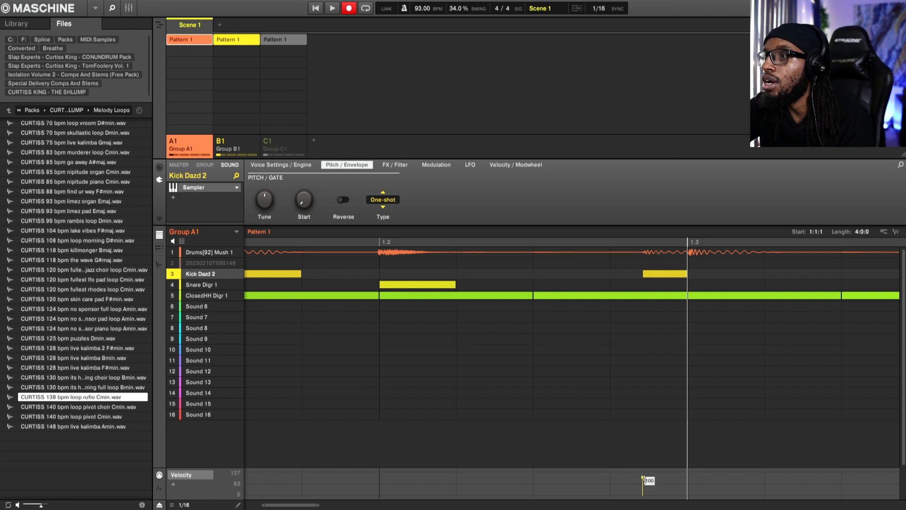
{"action": "left_click_drag", "start_coordinate": [644, 478], "coordinate": [643, 482]}
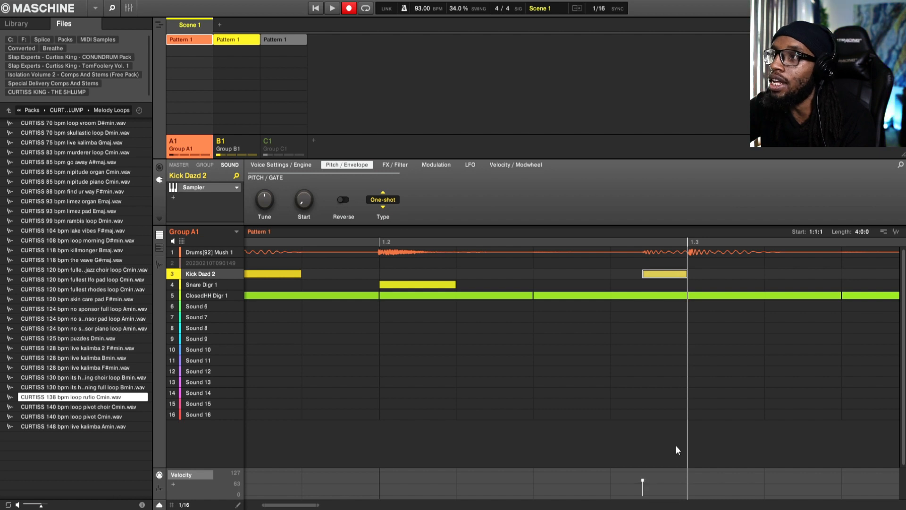
Step: Add a Kick Dazd 2 hit exactly on 1.3 and raise its velocity above 100
{"action": "left_click", "coordinate": [696, 274]}
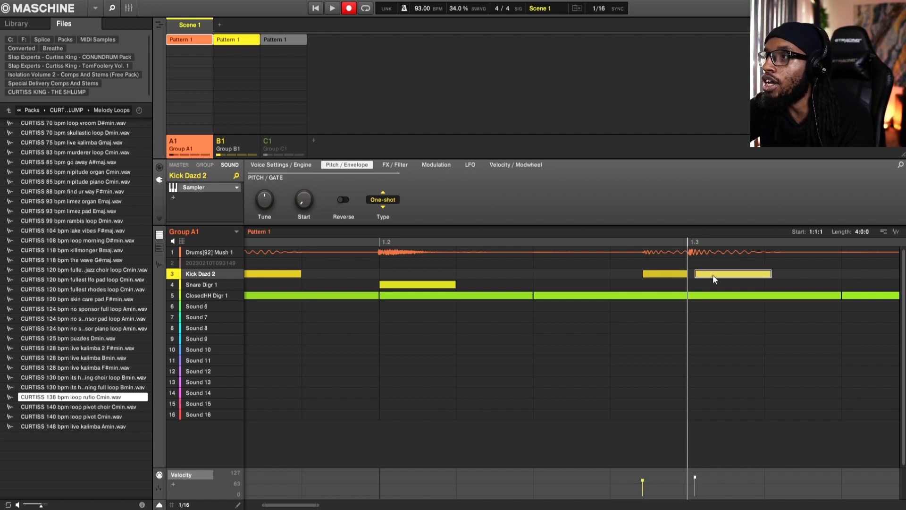
{"action": "left_click_drag", "start_coordinate": [713, 274], "coordinate": [705, 273]}
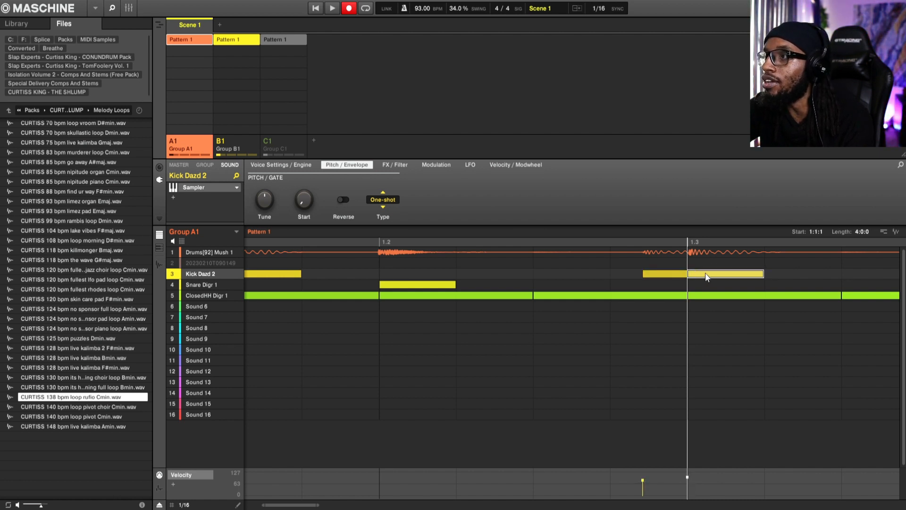
{"action": "mouse_move", "coordinate": [689, 480]}
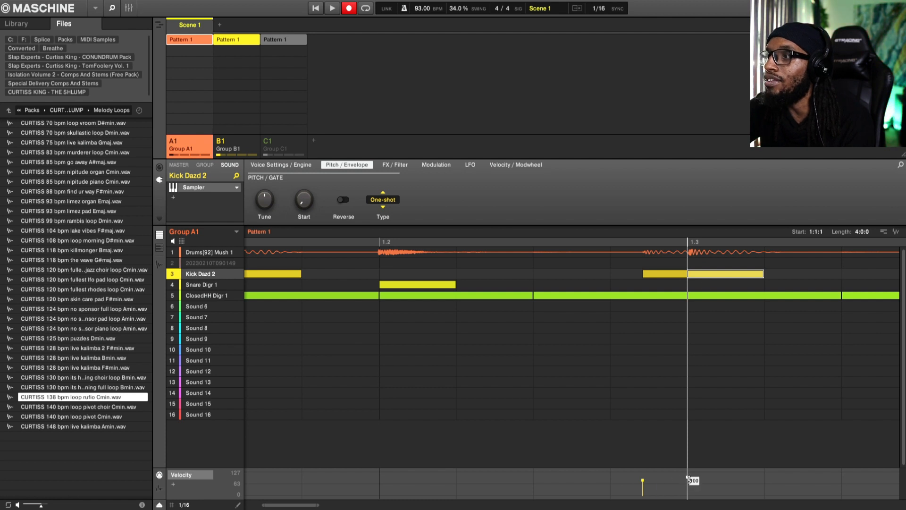
{"action": "left_click_drag", "start_coordinate": [688, 480], "coordinate": [687, 474]}
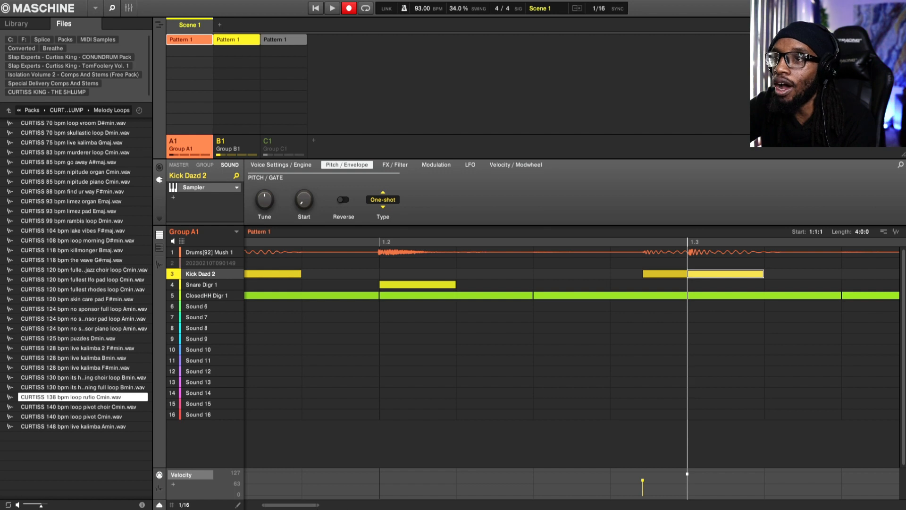
Step: Place a Snare Digr 1 hit on 1.4, in line with the drum loop's snare
{"action": "left_click_drag", "start_coordinate": [317, 505], "coordinate": [373, 505]}
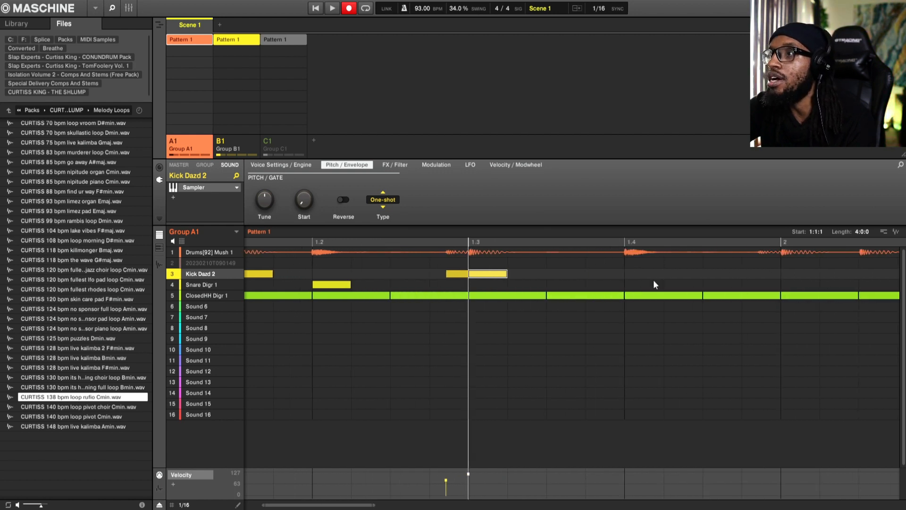
{"action": "left_click", "coordinate": [630, 281]}
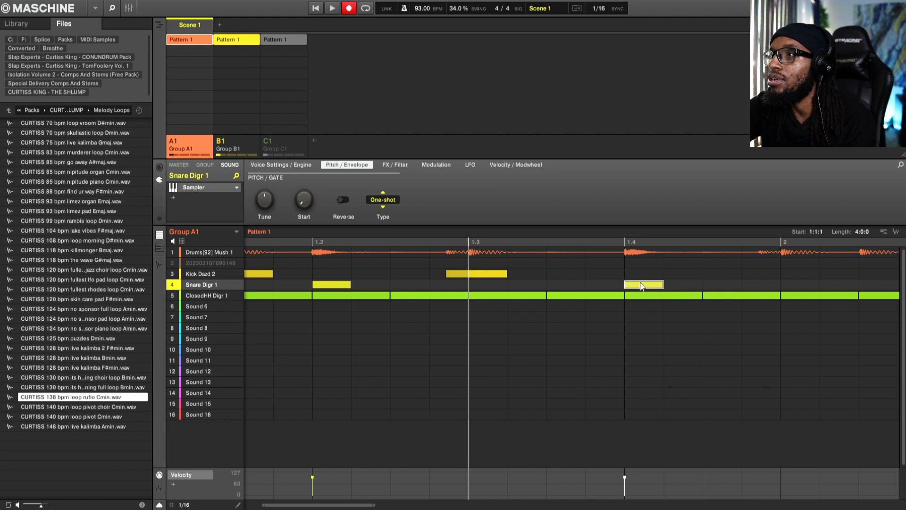
Step: Play the pattern, mute the Drums[92] Mush 1 loop to hear the programmed hits alone, and display Group A1's KNOCK effect settings
{"action": "key", "text": "space"}
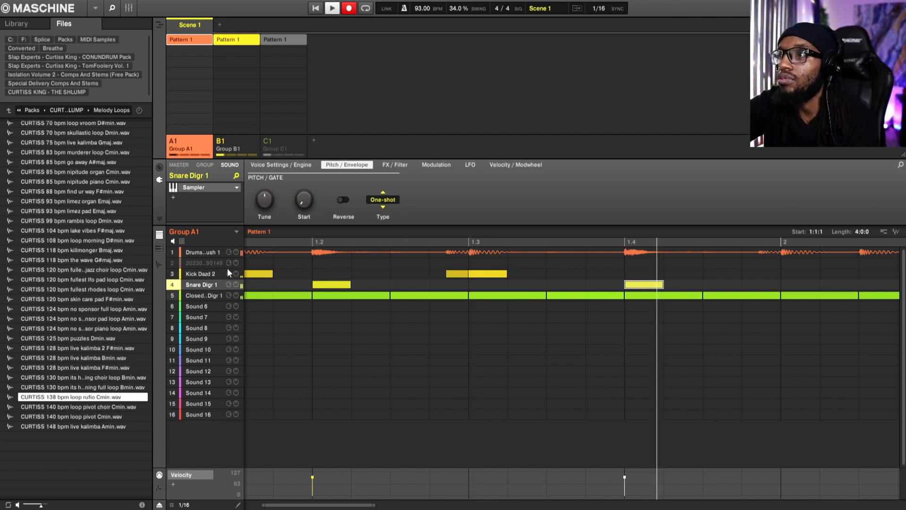
{"action": "left_click", "coordinate": [176, 251]}
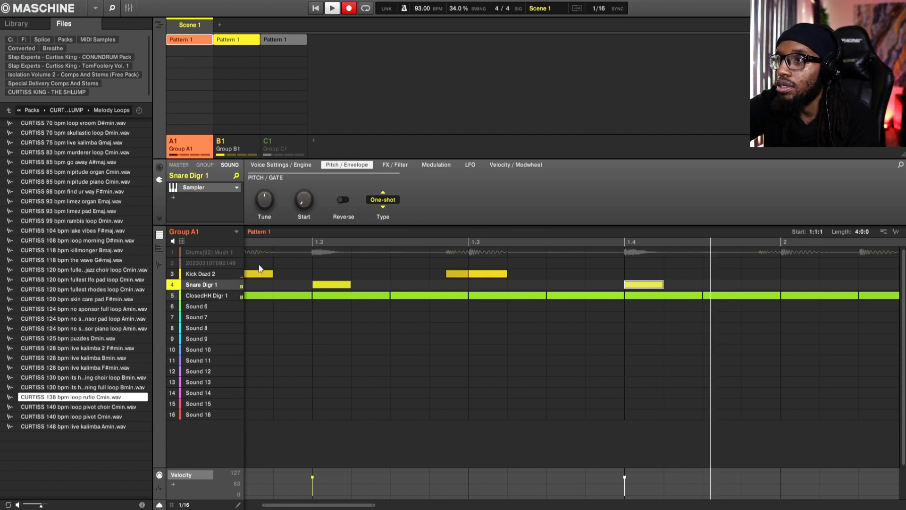
{"action": "left_click", "coordinate": [203, 168]}
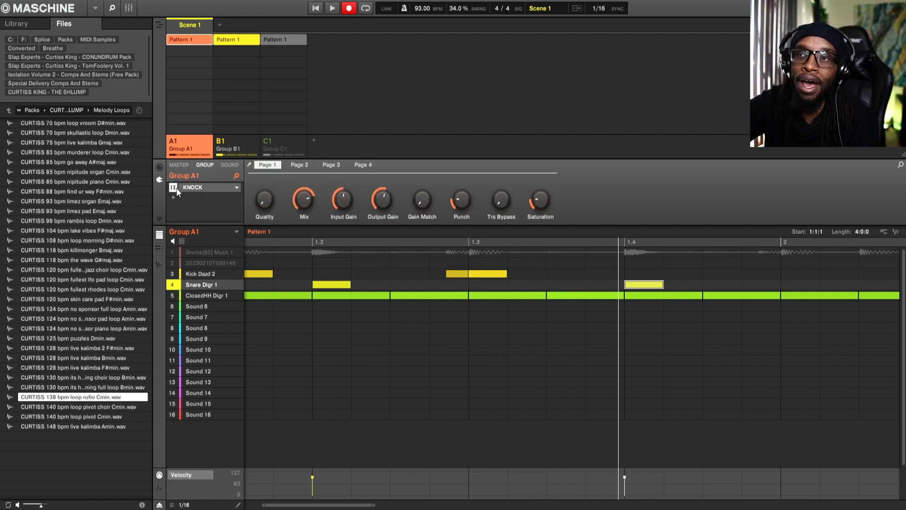
Step: Audition the programmed drums with the loop muted and slightly raise the velocity of the Snare Digr 1 hit on 1.4
{"action": "key", "text": "space"}
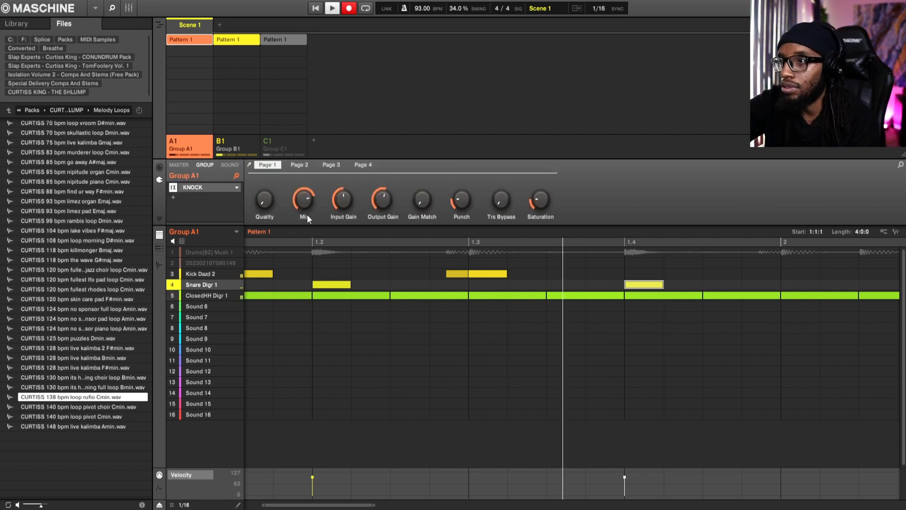
{"action": "key", "text": "space"}
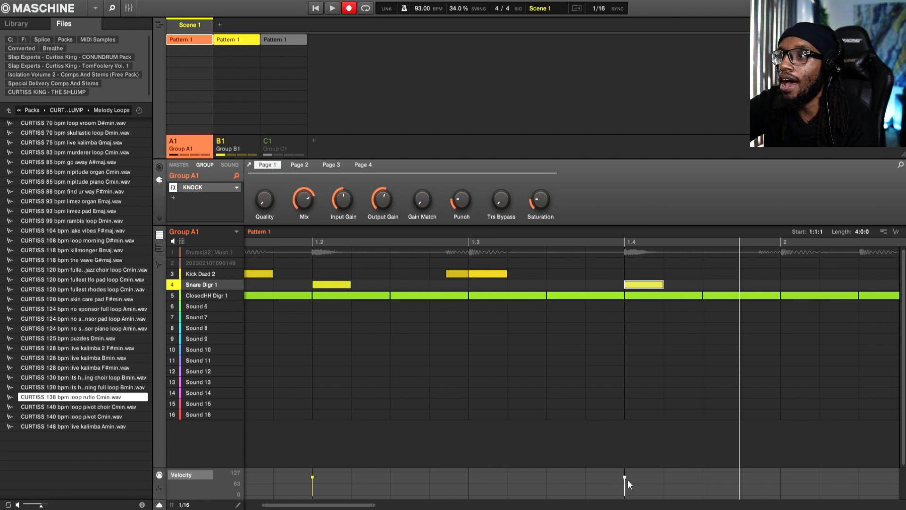
{"action": "left_click_drag", "start_coordinate": [628, 477], "coordinate": [626, 473]}
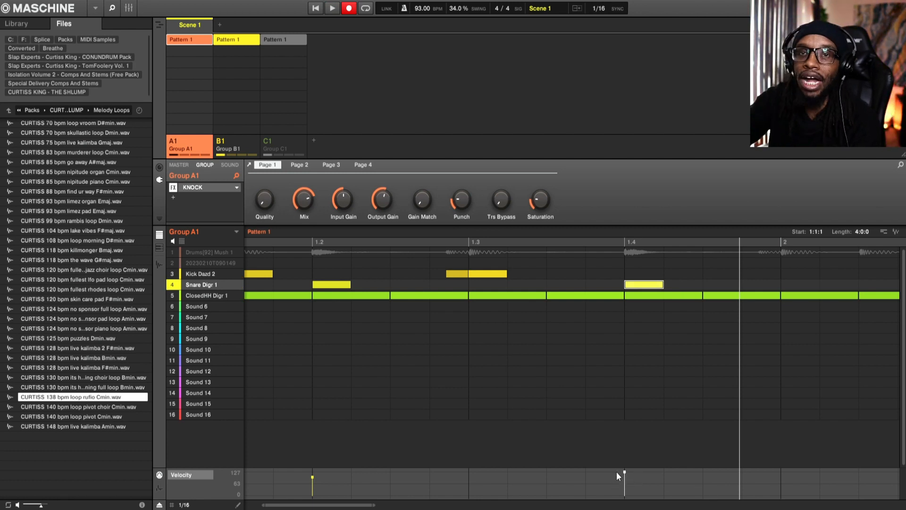
Step: Play back the pattern with the drum loop and the layered kick, snare and hi-hat hits together
{"action": "key", "text": "space"}
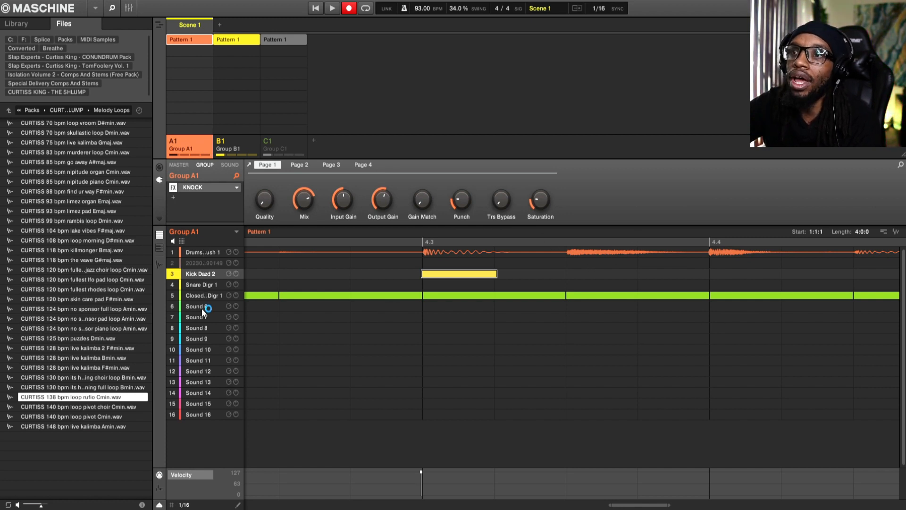
{"action": "key", "text": "space"}
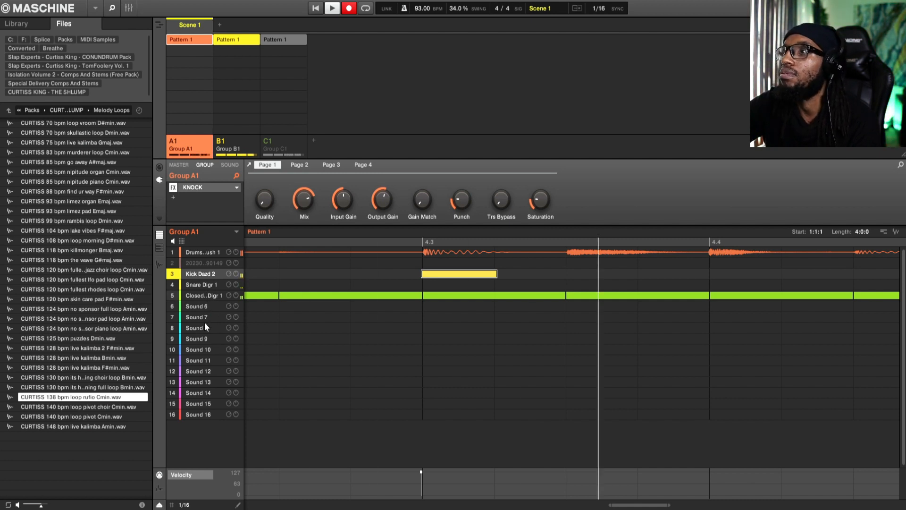
{"action": "key", "text": "space"}
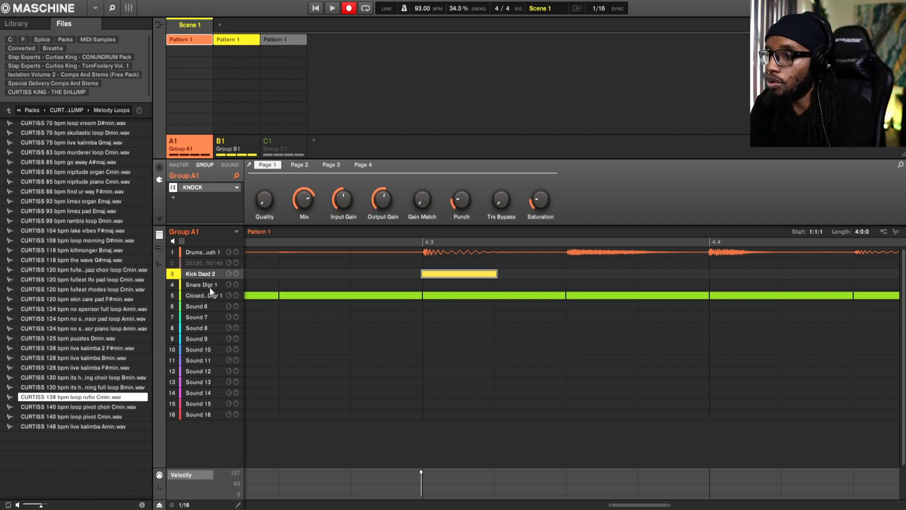
Step: Load OpenHH Digr into Sound 6 and place a hit on the eighth note after 4.3, aligned with the drum loop's transient
{"action": "key", "text": "v"}
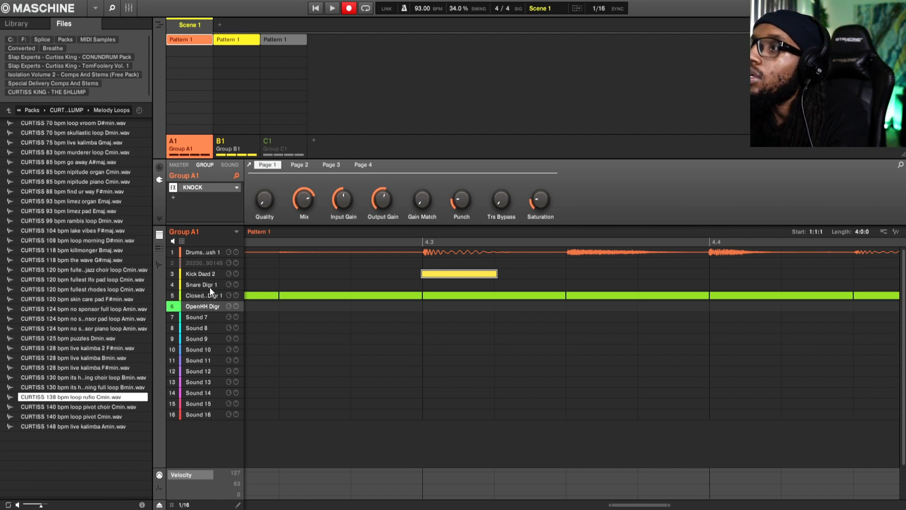
{"action": "left_click", "coordinate": [571, 305]}
{"action": "left_click", "coordinate": [571, 305]}
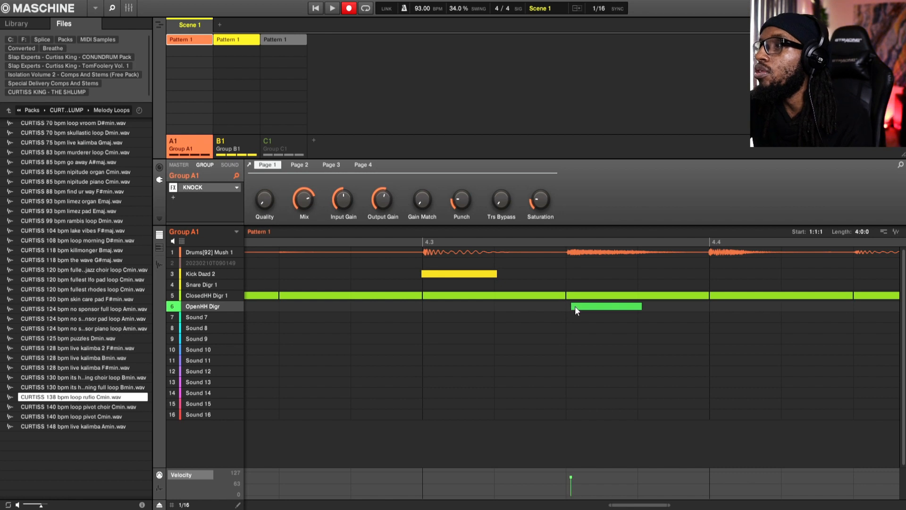
{"action": "left_click_drag", "start_coordinate": [579, 307], "coordinate": [576, 308]}
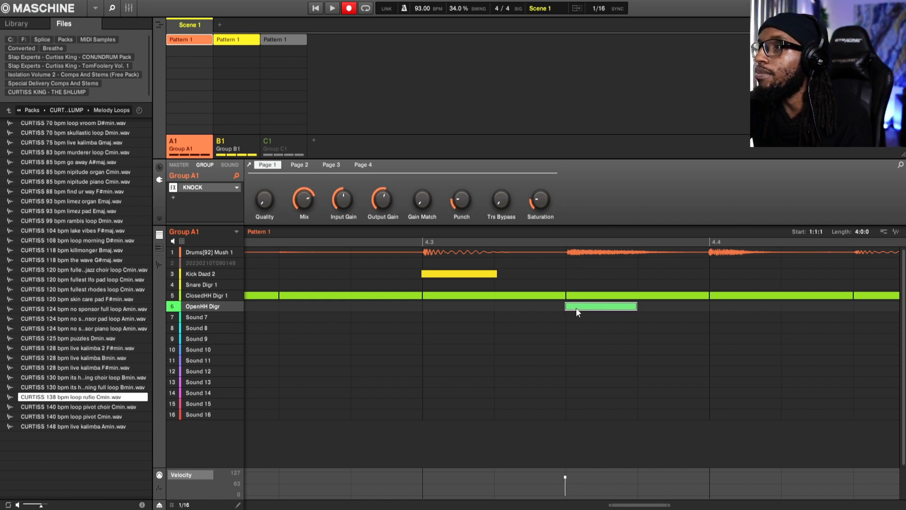